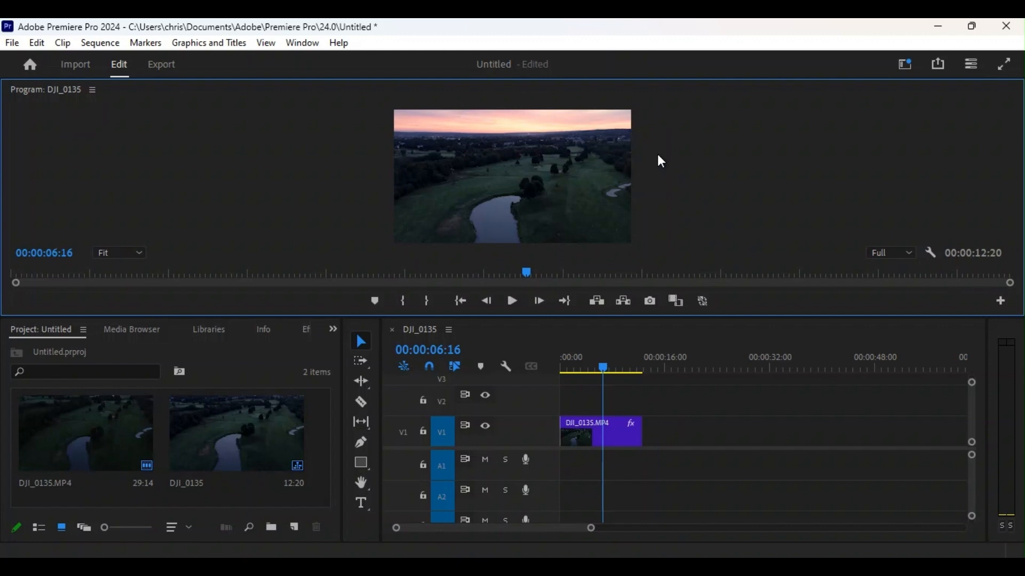
Create an adjustment layer and place it on track V2 over the full length of the DJI_0135 clip.
{"action": "left_click", "coordinate": [253, 358]}
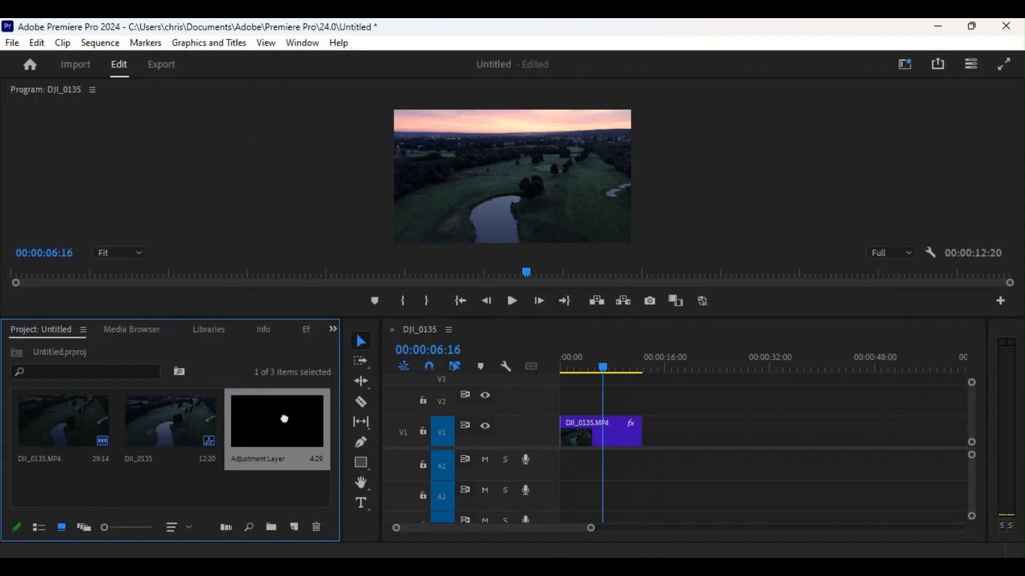
{"action": "left_click_drag", "start_coordinate": [275, 419], "coordinate": [647, 403]}
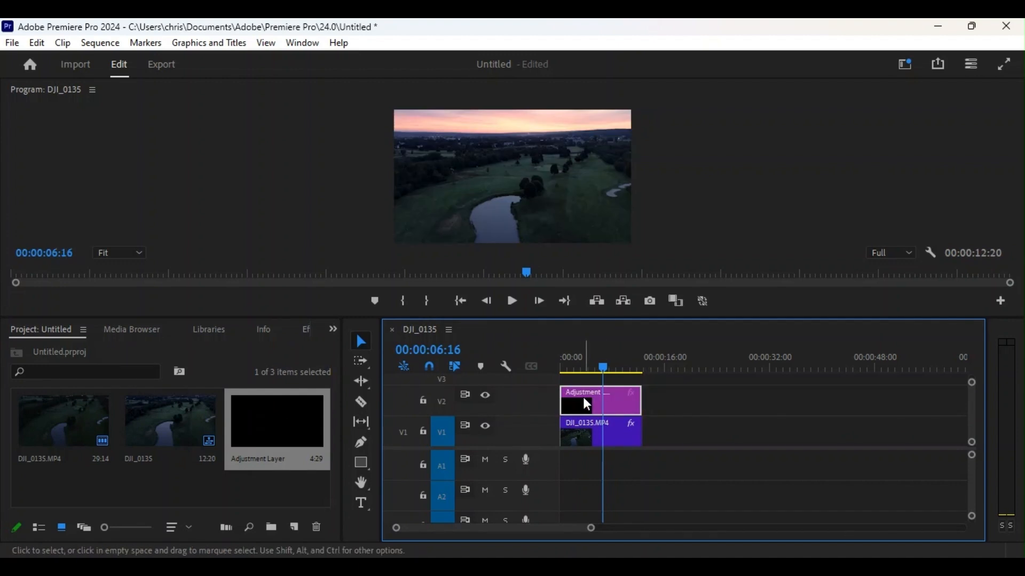
Apply the Dehancer Pro film emulation effect to the adjustment layer on V2.
{"action": "left_click", "coordinate": [332, 330]}
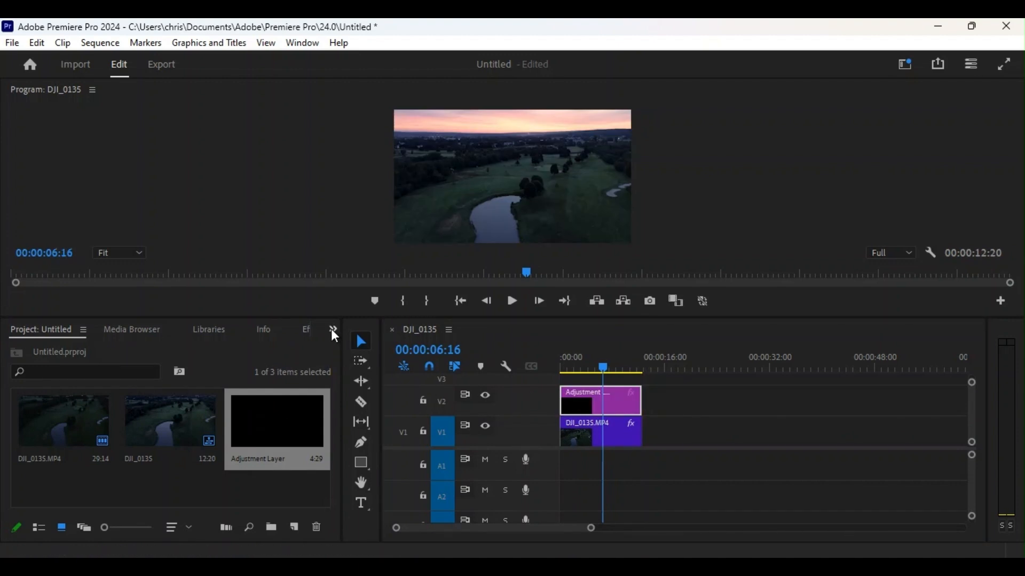
{"action": "left_click", "coordinate": [345, 420]}
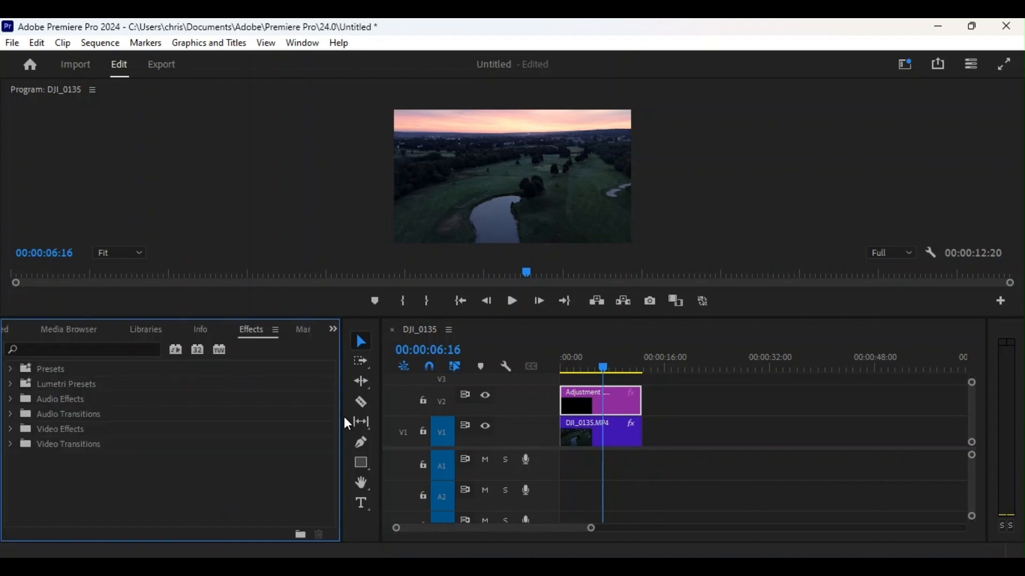
{"action": "left_click", "coordinate": [11, 429]}
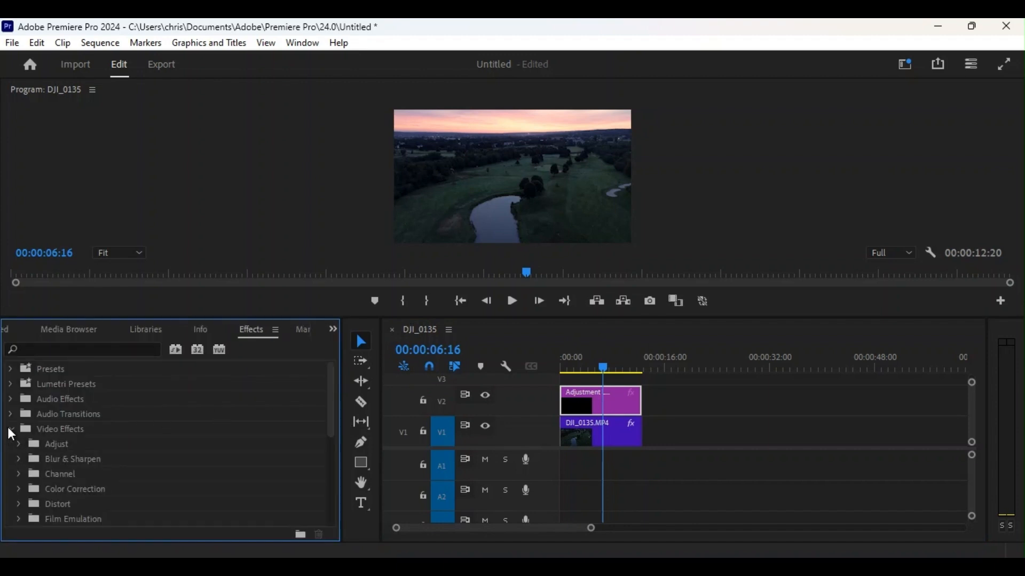
{"action": "left_click_drag", "start_coordinate": [332, 409], "coordinate": [335, 443]}
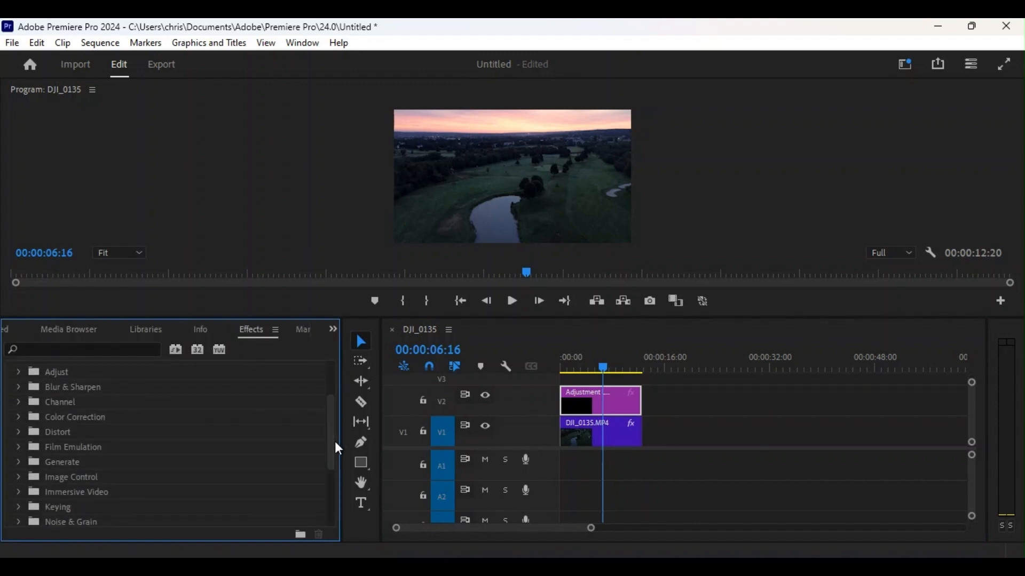
{"action": "left_click", "coordinate": [19, 448]}
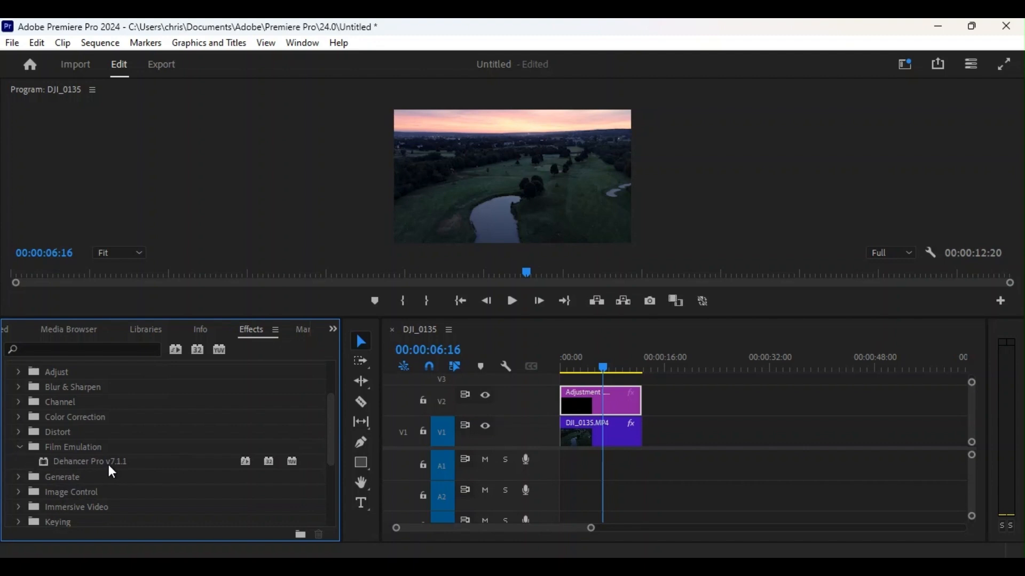
{"action": "left_click_drag", "start_coordinate": [108, 465], "coordinate": [581, 404]}
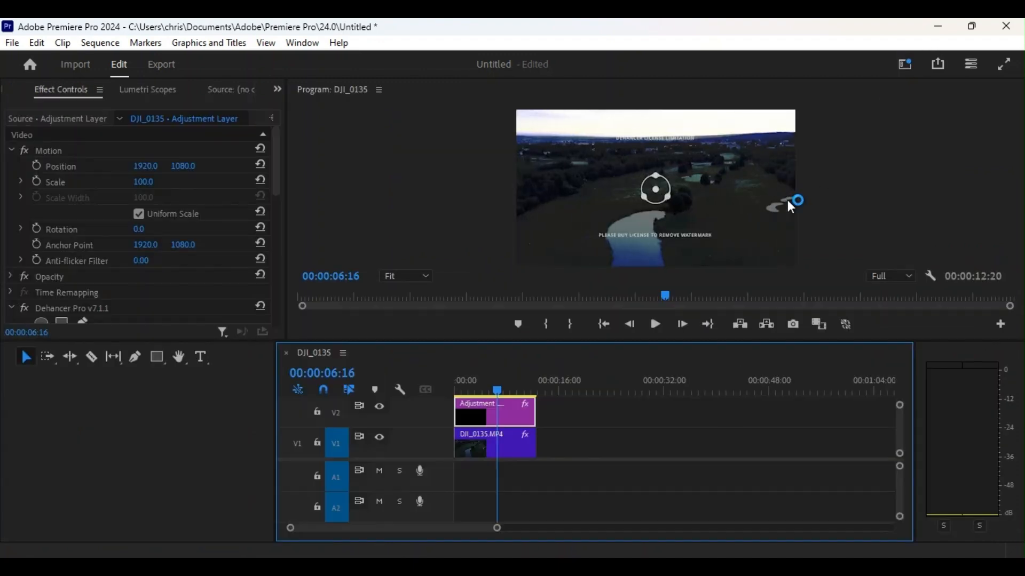
Set Dehancer's input source to Choose Camera and pick the DJI / Mavic Air camera profile.
{"action": "left_click_drag", "start_coordinate": [278, 174], "coordinate": [282, 229]}
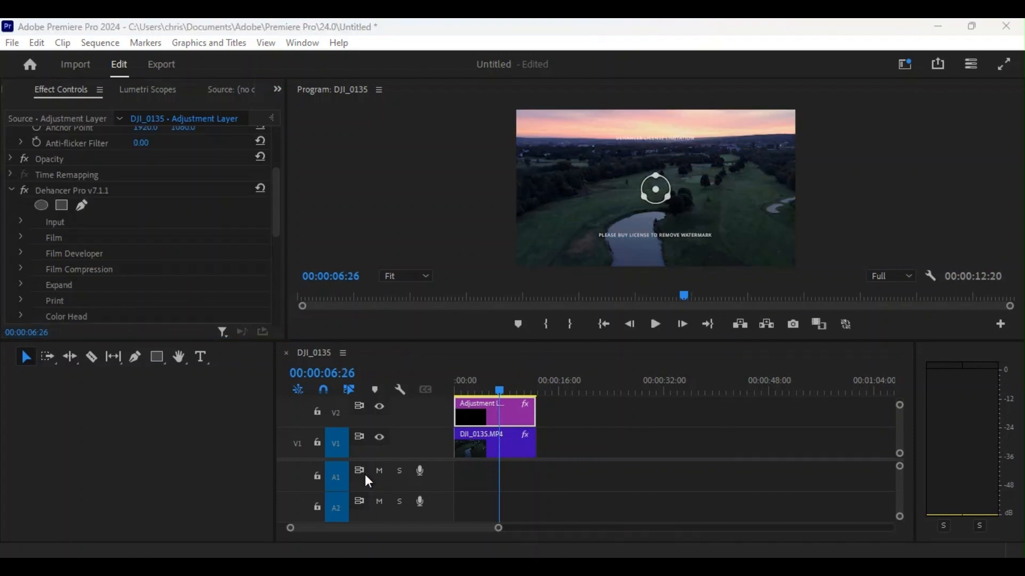
{"action": "left_click", "coordinate": [748, 46]}
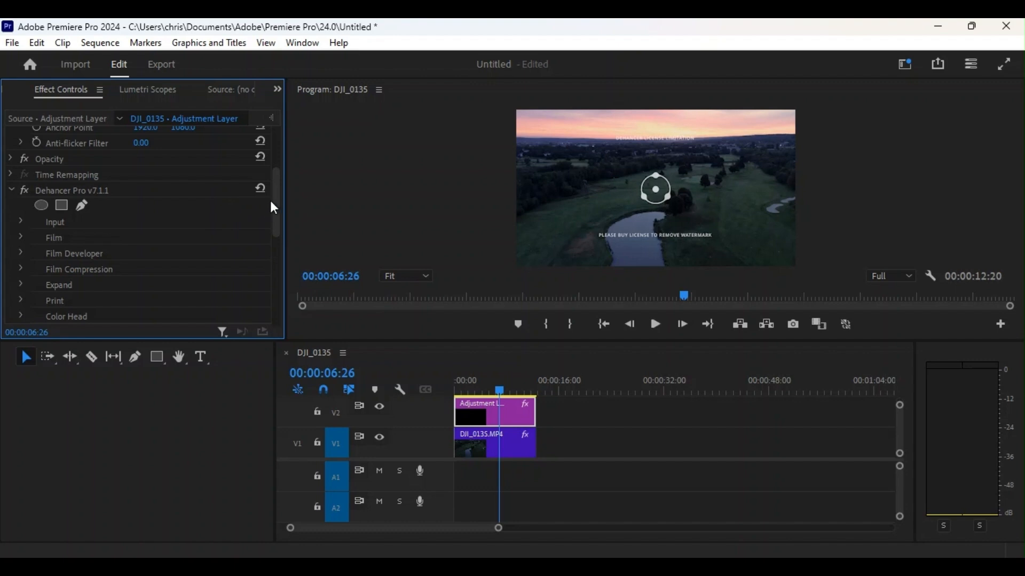
{"action": "mouse_move", "coordinate": [276, 202]}
{"action": "left_mouse_down"}
{"action": "mouse_move", "coordinate": [279, 293]}
{"action": "mouse_move", "coordinate": [275, 217]}
{"action": "mouse_move", "coordinate": [274, 293]}
{"action": "mouse_move", "coordinate": [270, 283]}
{"action": "mouse_move", "coordinate": [274, 210]}
{"action": "left_mouse_up"}
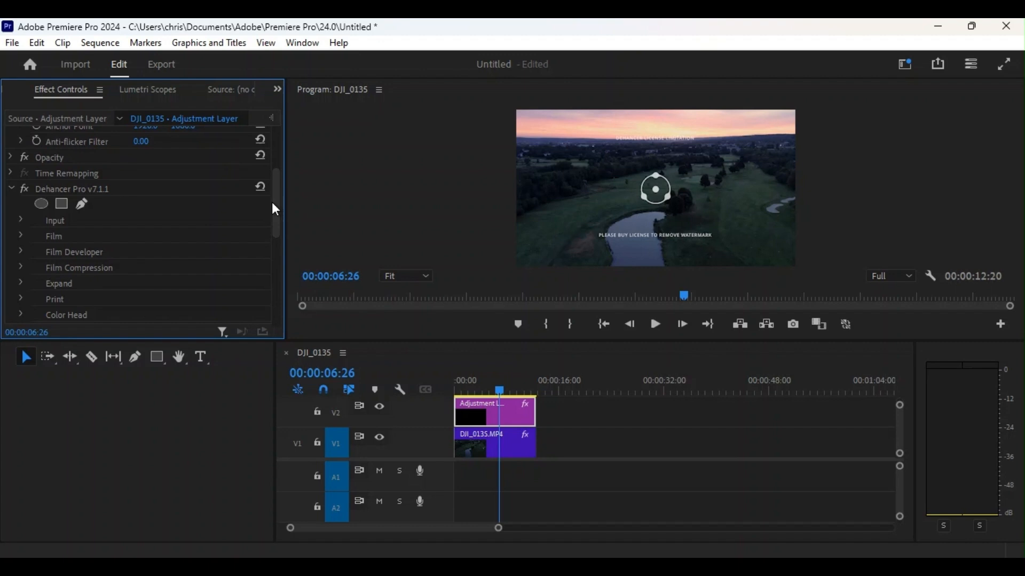
{"action": "left_click", "coordinate": [22, 220]}
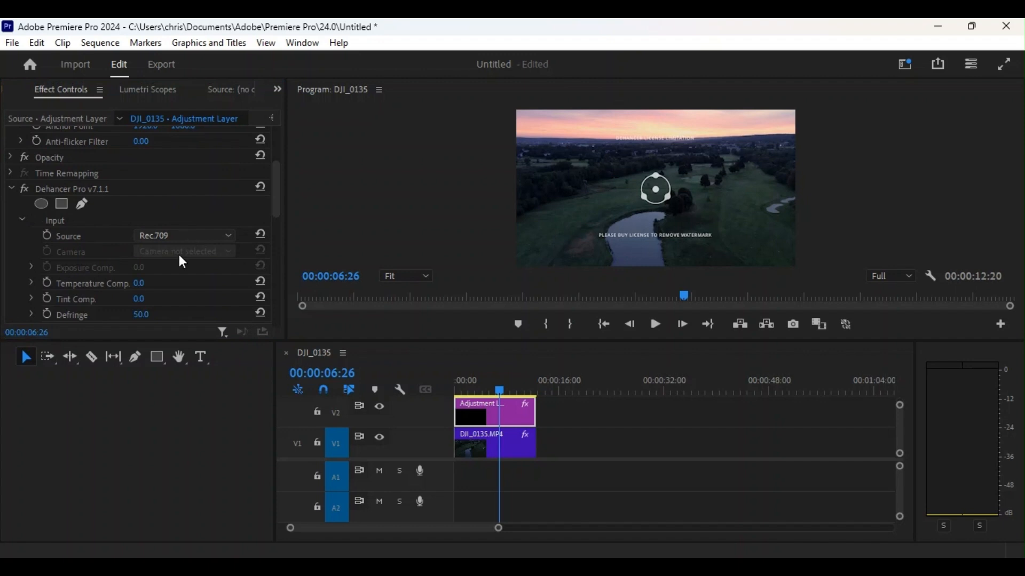
{"action": "left_click", "coordinate": [182, 347]}
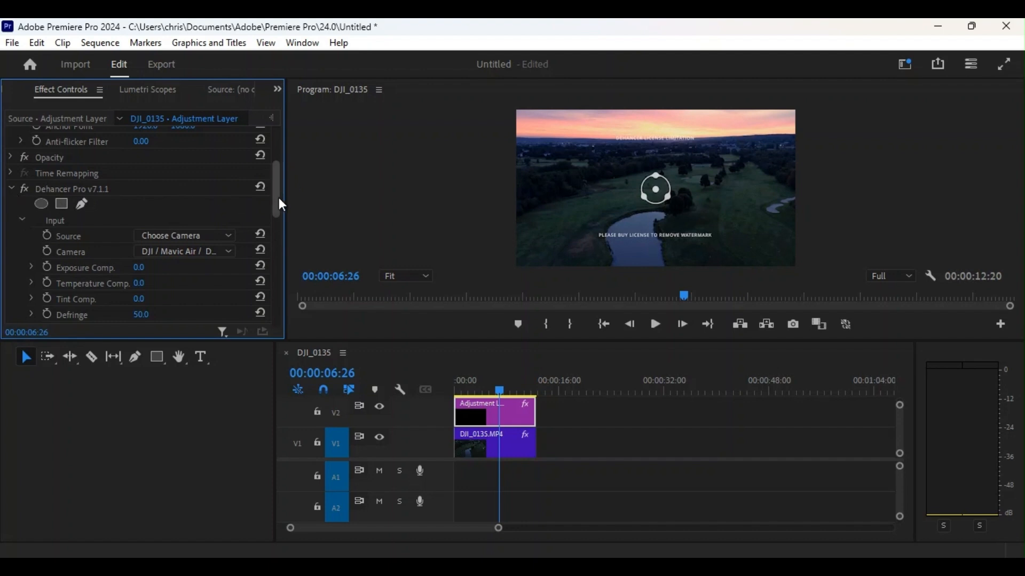
Set Dehancer's Film profile to Kodak Vision3 250D.
{"action": "left_click_drag", "start_coordinate": [279, 199], "coordinate": [281, 212]}
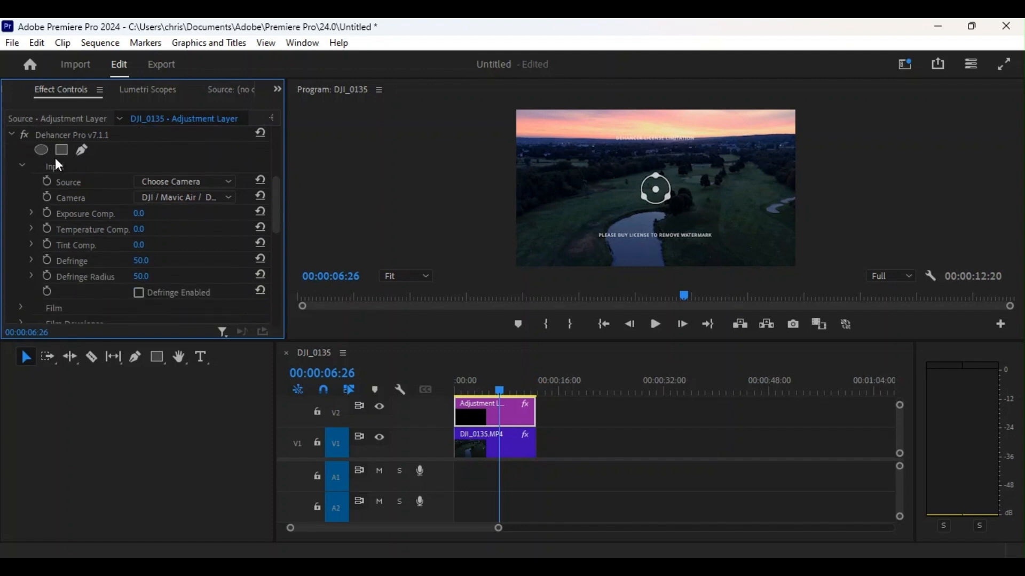
{"action": "left_click", "coordinate": [21, 166]}
{"action": "left_click", "coordinate": [22, 182]}
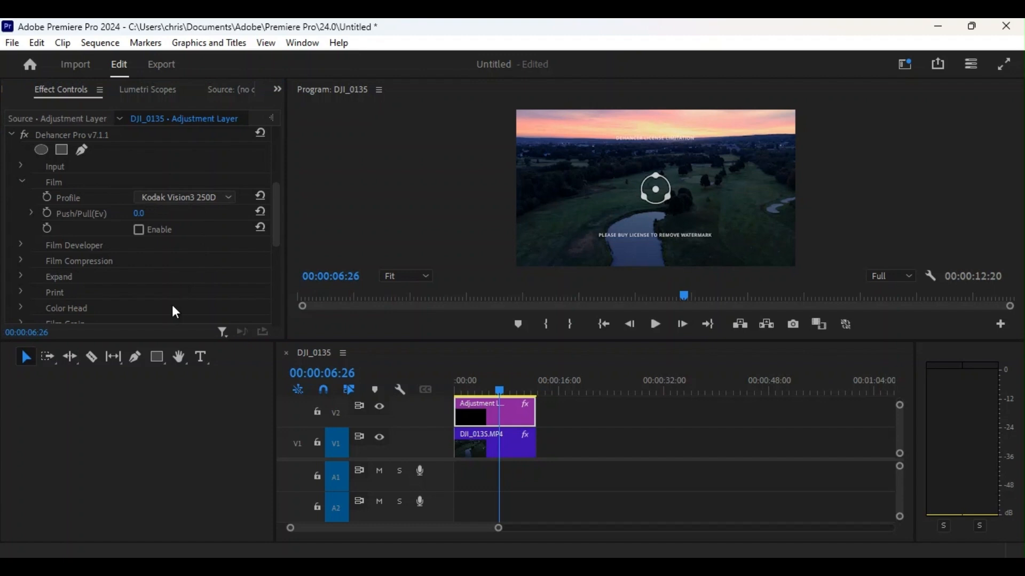
{"action": "left_click", "coordinate": [167, 319]}
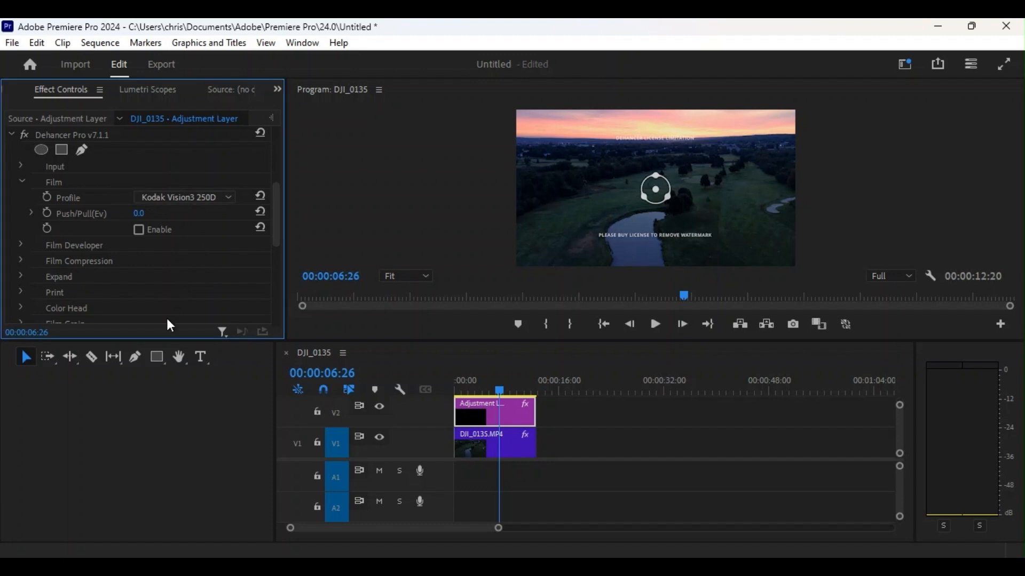
{"action": "left_click", "coordinate": [21, 183]}
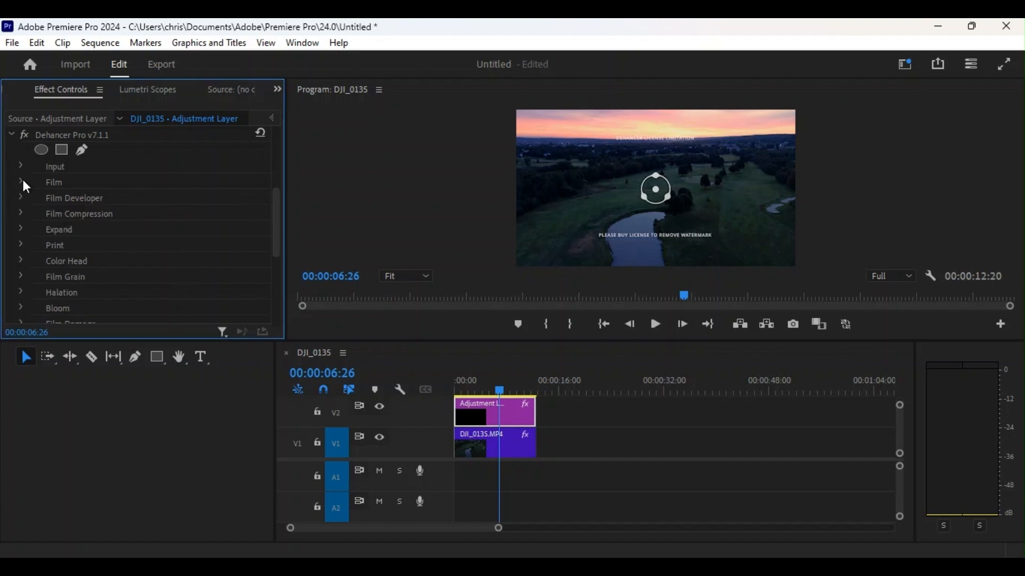
Set Film Developer's Color Separation to 75 and enable Film Compression.
{"action": "left_click", "coordinate": [19, 198]}
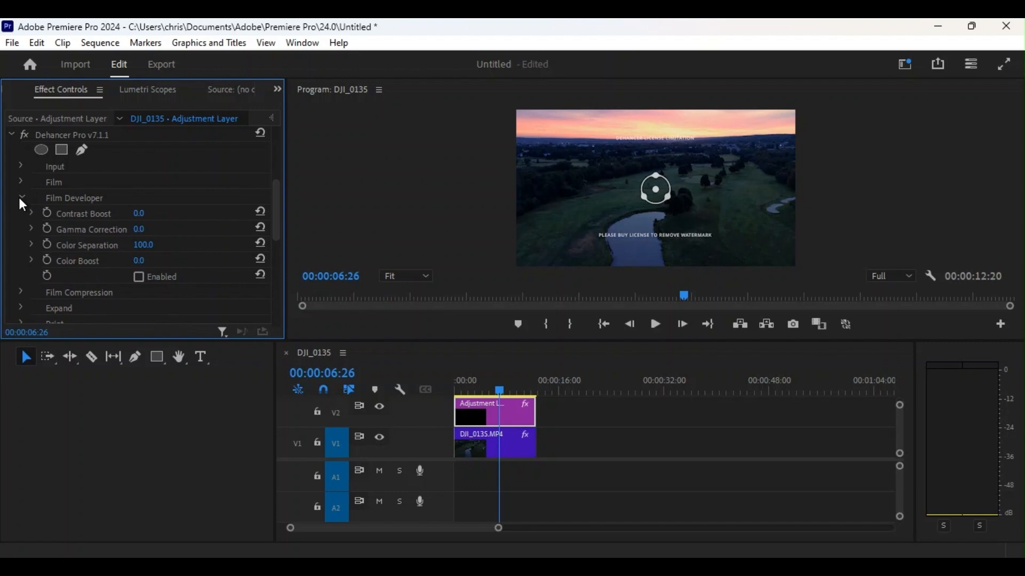
{"action": "left_click", "coordinate": [135, 244]}
{"action": "type", "text": "75"}
{"action": "key", "text": "Return"}
{"action": "left_click", "coordinate": [26, 199]}
{"action": "left_click", "coordinate": [22, 214]}
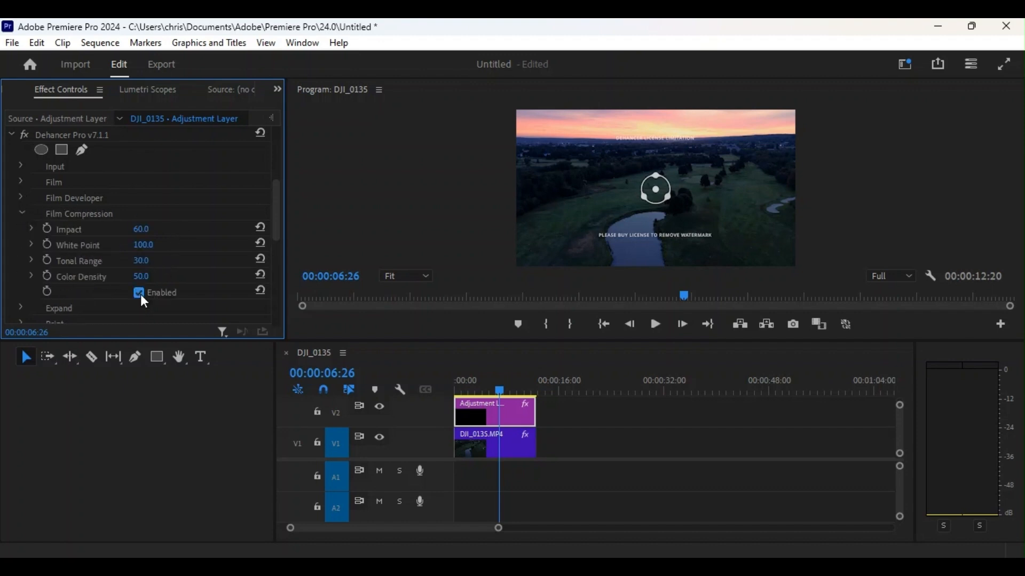
{"action": "left_click", "coordinate": [21, 213]}
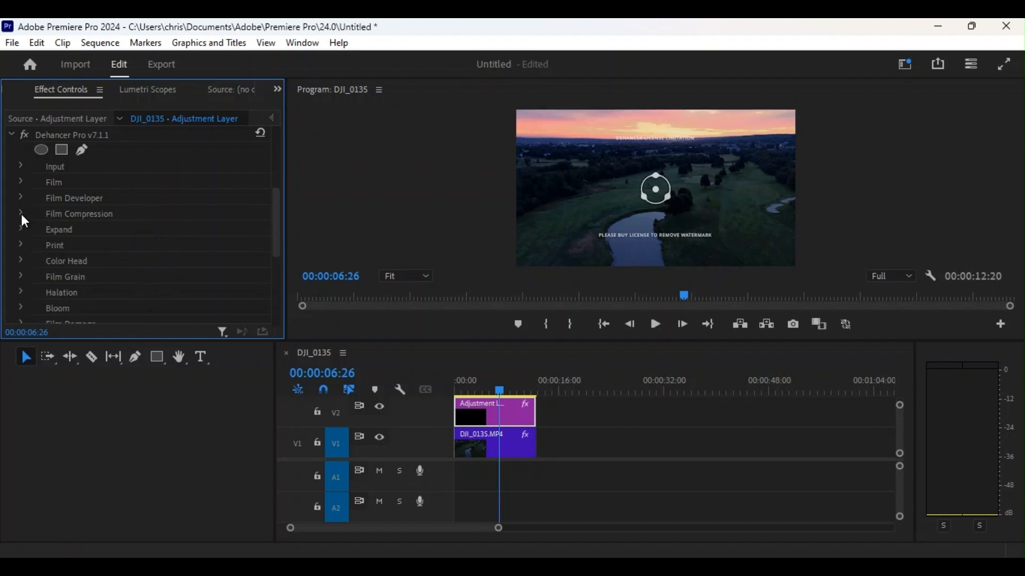
Set Dehancer's Print profile to Kodak Endura Glossy and enable the Print section.
{"action": "left_click", "coordinate": [21, 245]}
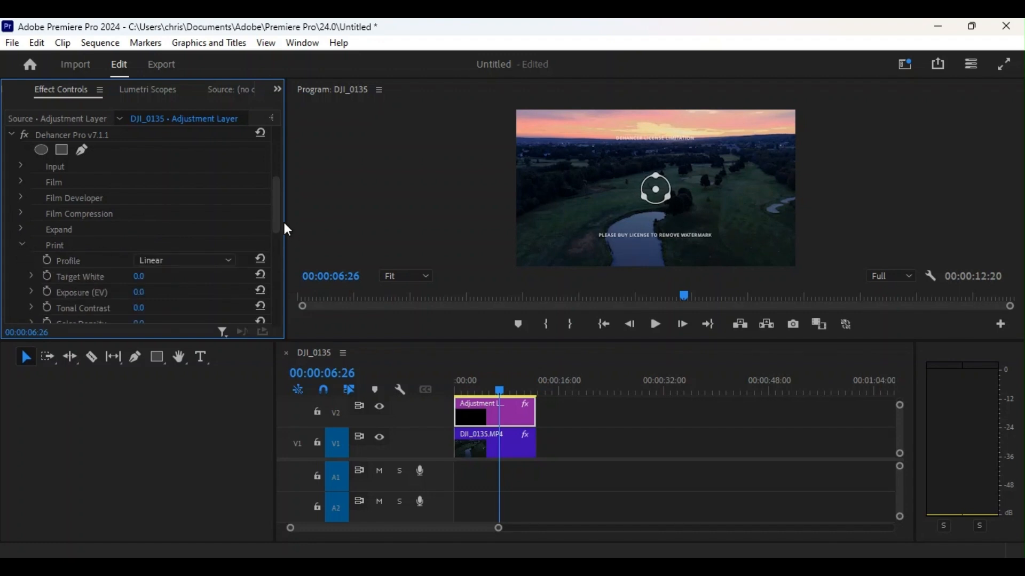
{"action": "left_click_drag", "start_coordinate": [274, 221], "coordinate": [283, 257]}
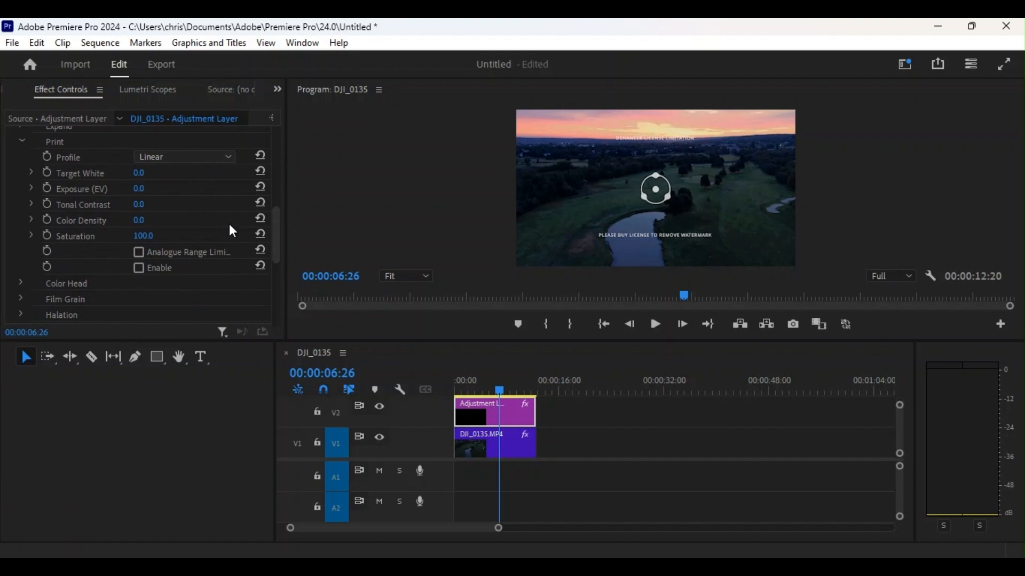
{"action": "left_click", "coordinate": [229, 239]}
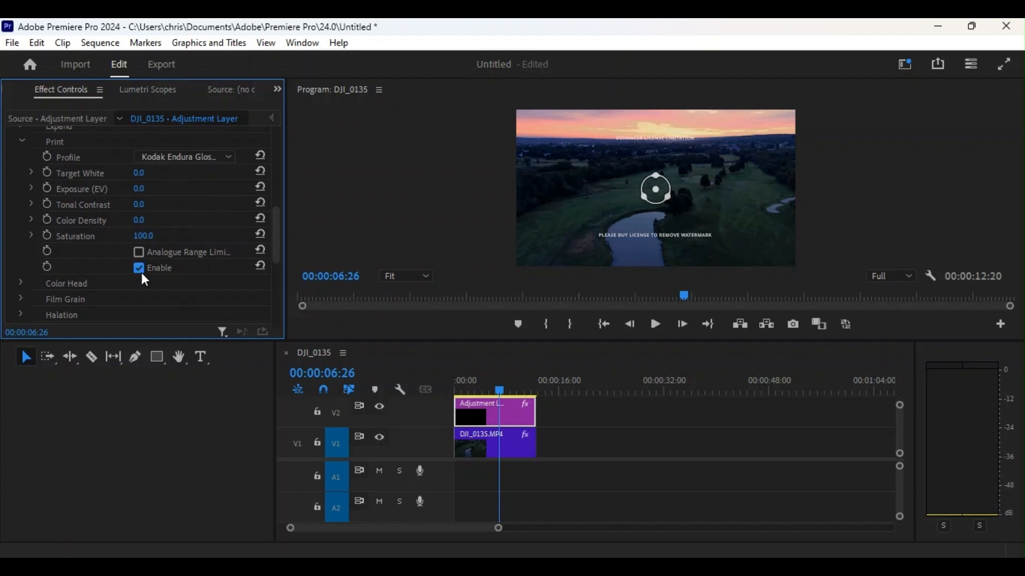
{"action": "left_click", "coordinate": [23, 142]}
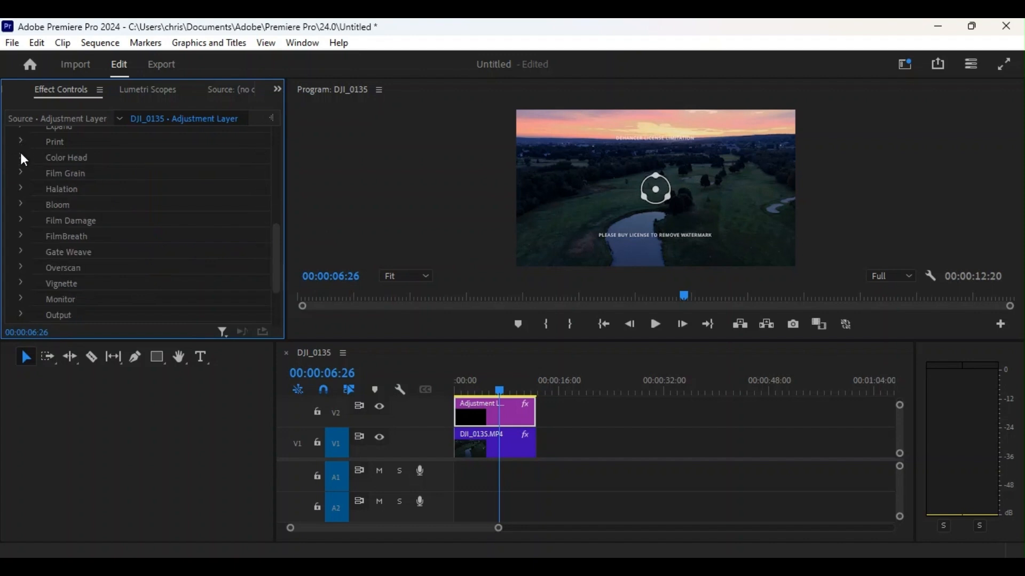
Set the Film Grain profile to 35 mm ISO 500 and compare the footage with grain off and on at 100% zoom.
{"action": "left_click", "coordinate": [20, 175]}
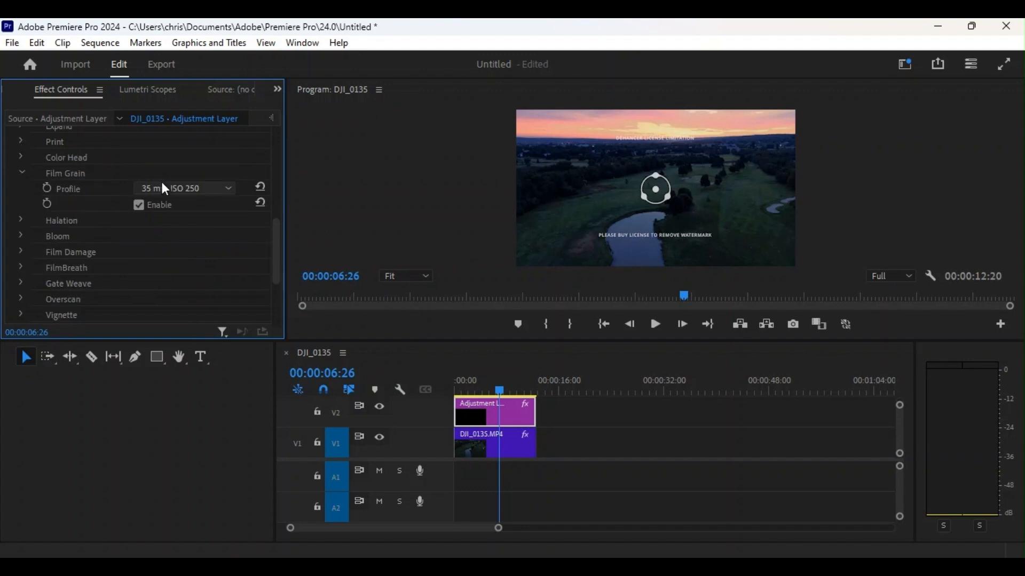
{"action": "left_click", "coordinate": [186, 355]}
{"action": "left_click", "coordinate": [411, 380]}
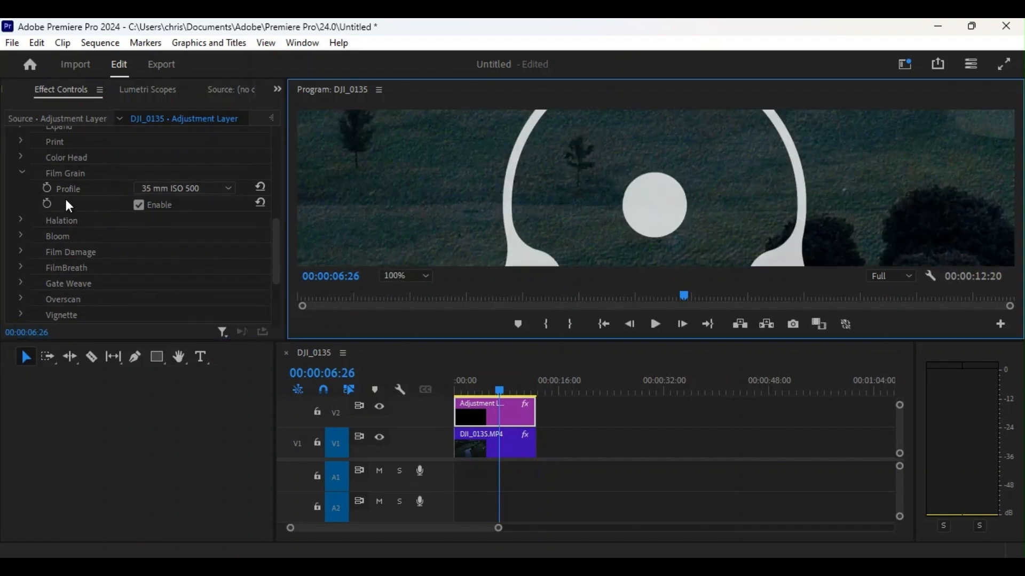
{"action": "left_click", "coordinate": [139, 205]}
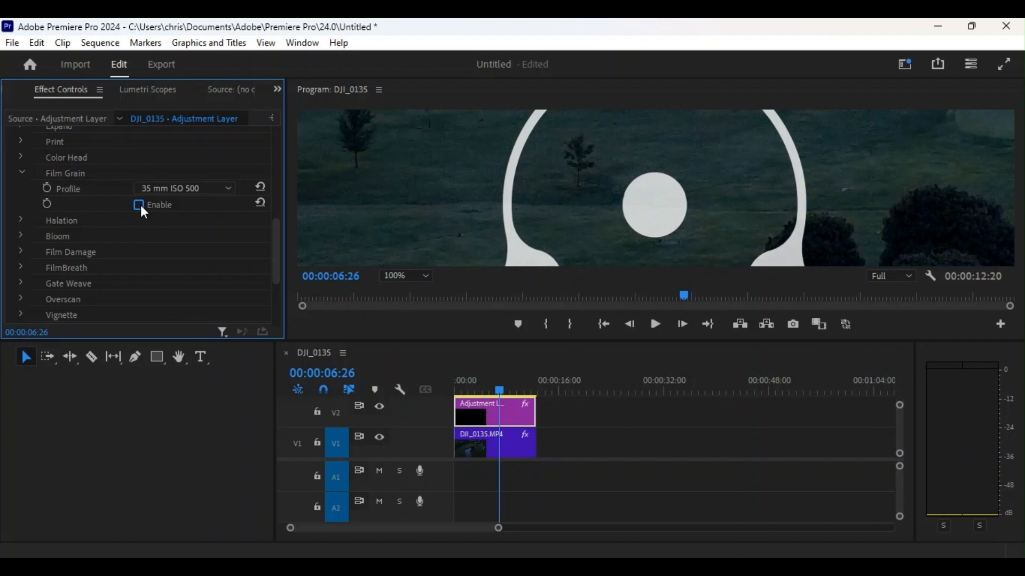
{"action": "left_click", "coordinate": [140, 206]}
{"action": "left_click", "coordinate": [390, 284]}
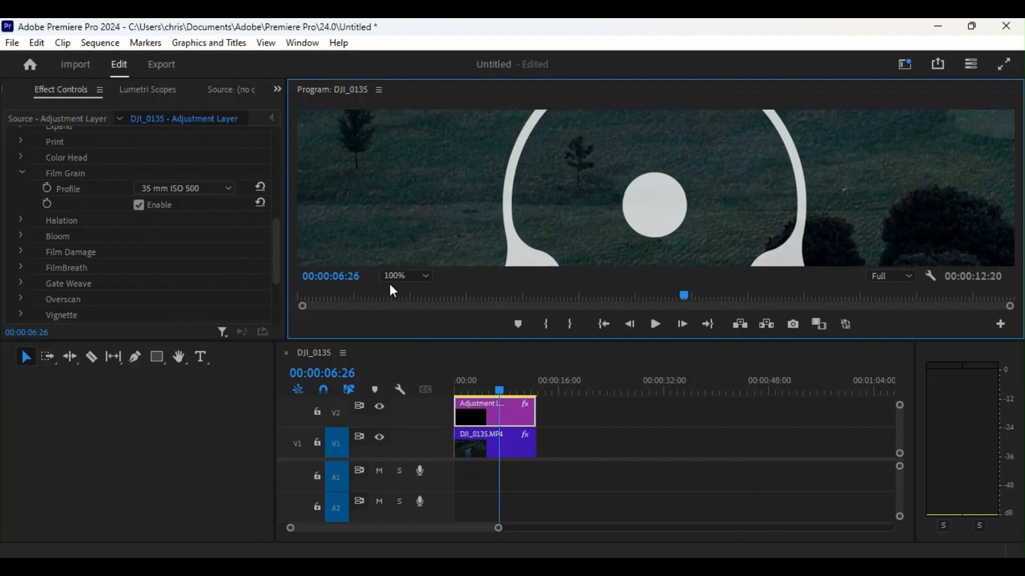
{"action": "left_click", "coordinate": [392, 278]}
{"action": "left_click", "coordinate": [396, 287]}
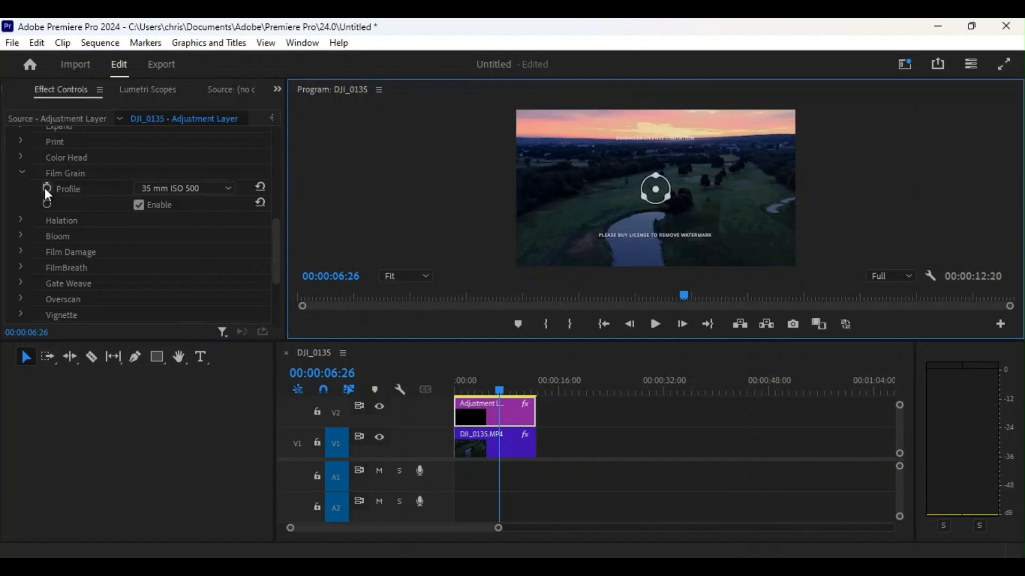
{"action": "left_click", "coordinate": [22, 173]}
Enable Halation and Bloom, both with the 35 mm / Super 35 profile.
{"action": "left_click", "coordinate": [21, 188]}
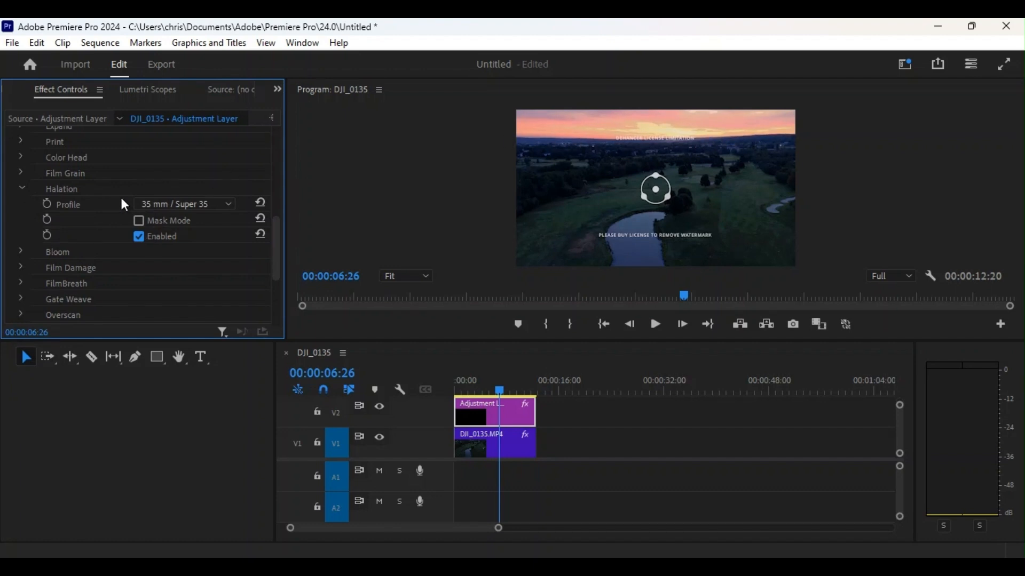
{"action": "left_click", "coordinate": [22, 189]}
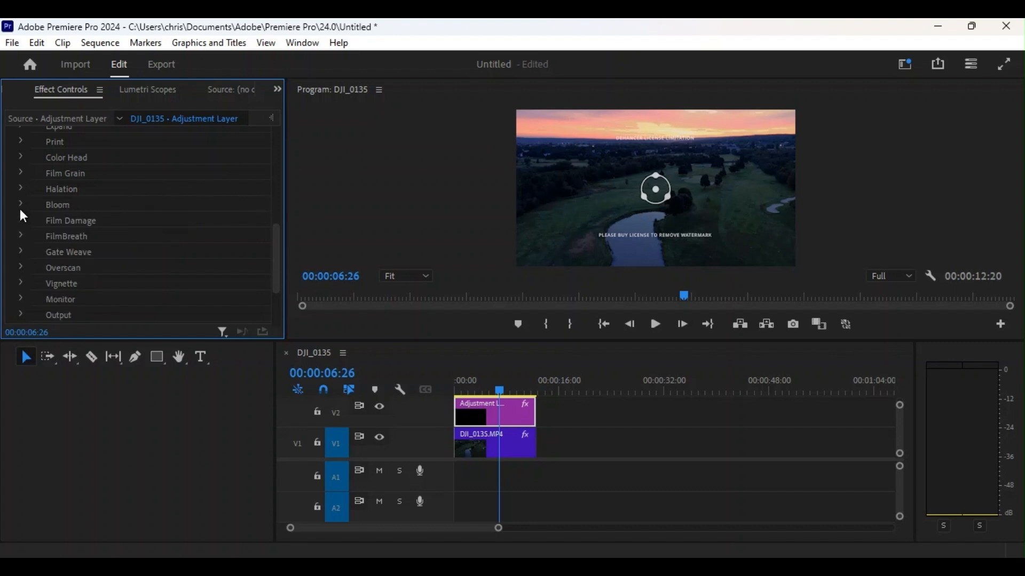
{"action": "left_click", "coordinate": [21, 205]}
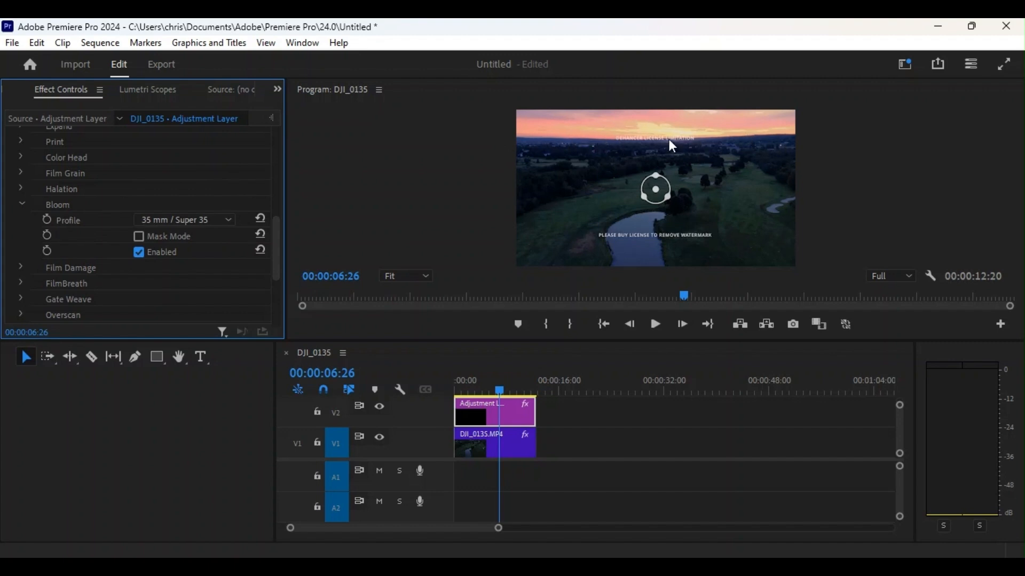
Switch the Bloom profile to Custom to view its individual settings, and return it to 35 mm / Super 35.
{"action": "left_click", "coordinate": [234, 215]}
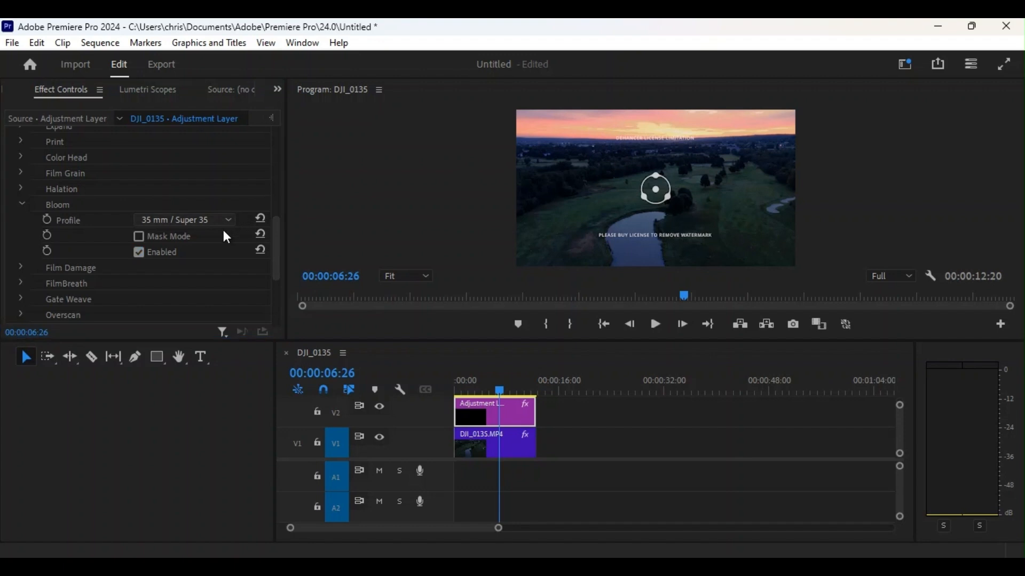
{"action": "left_click", "coordinate": [223, 230]}
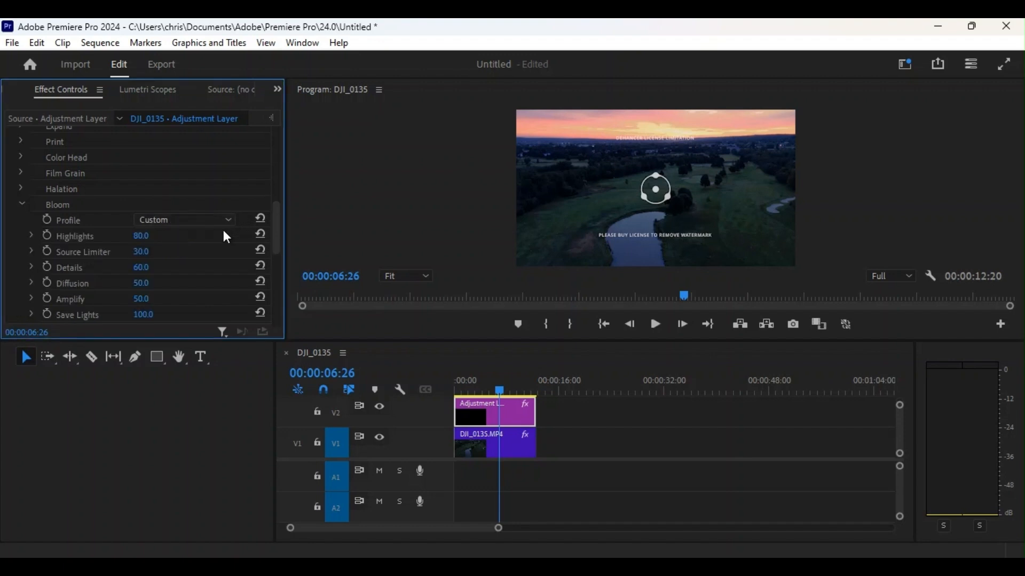
{"action": "left_click", "coordinate": [222, 223]}
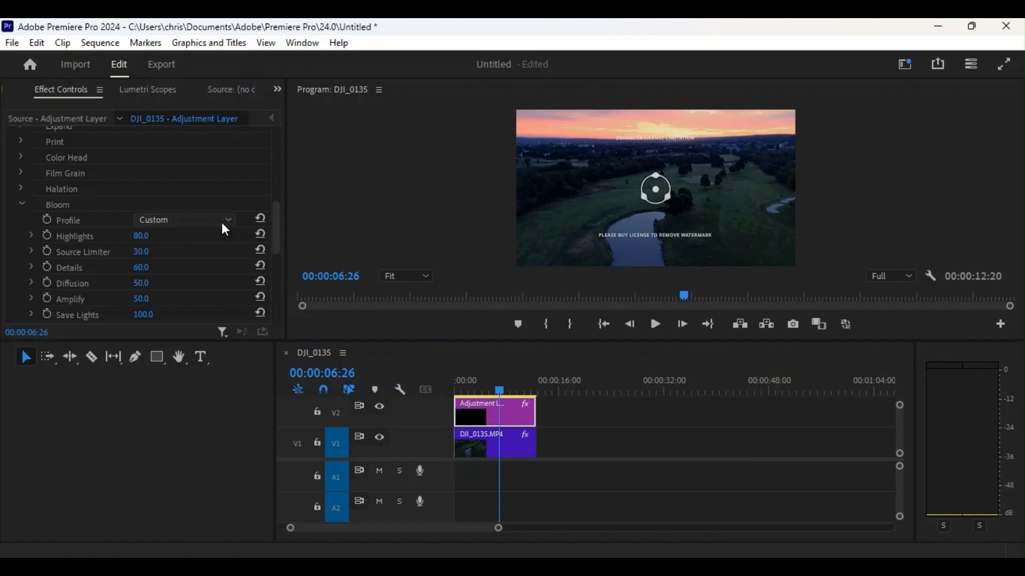
{"action": "left_click", "coordinate": [204, 297]}
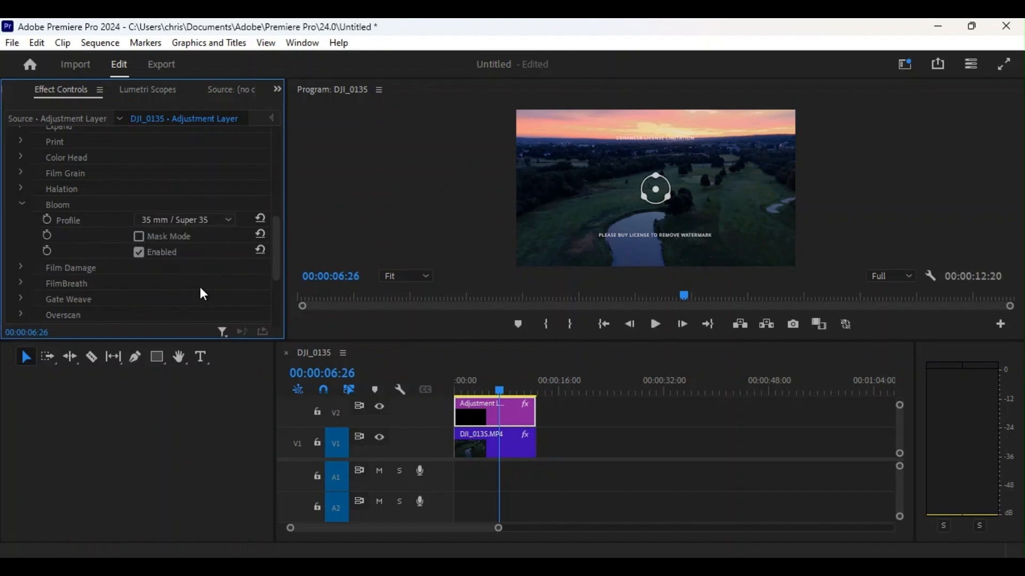
{"action": "left_click", "coordinate": [22, 205]}
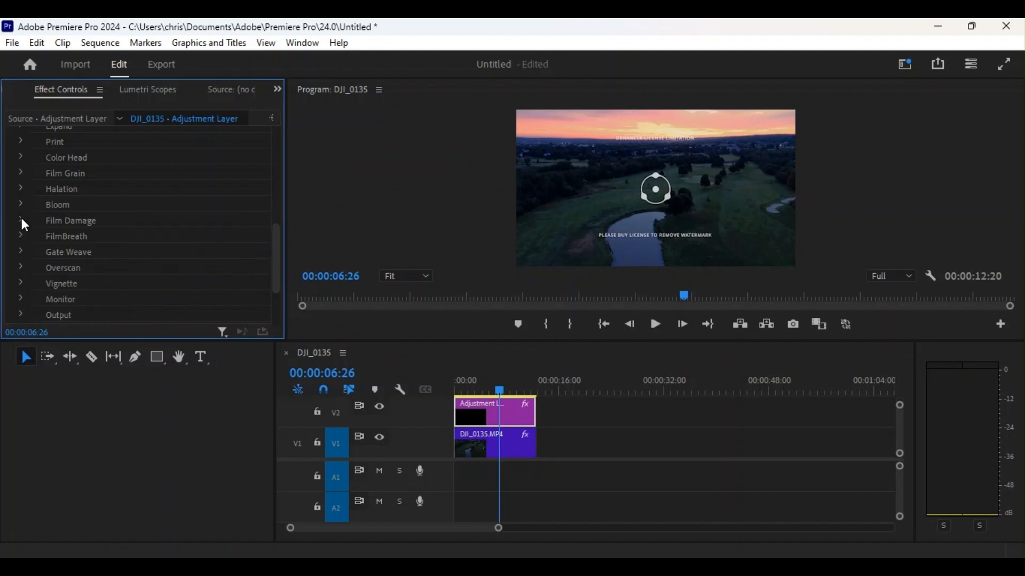
Enable Film Damage, review its dust, hair and scratch settings under the Custom profile, and set the profile to 35 mm / Super 35.
{"action": "left_click", "coordinate": [21, 221]}
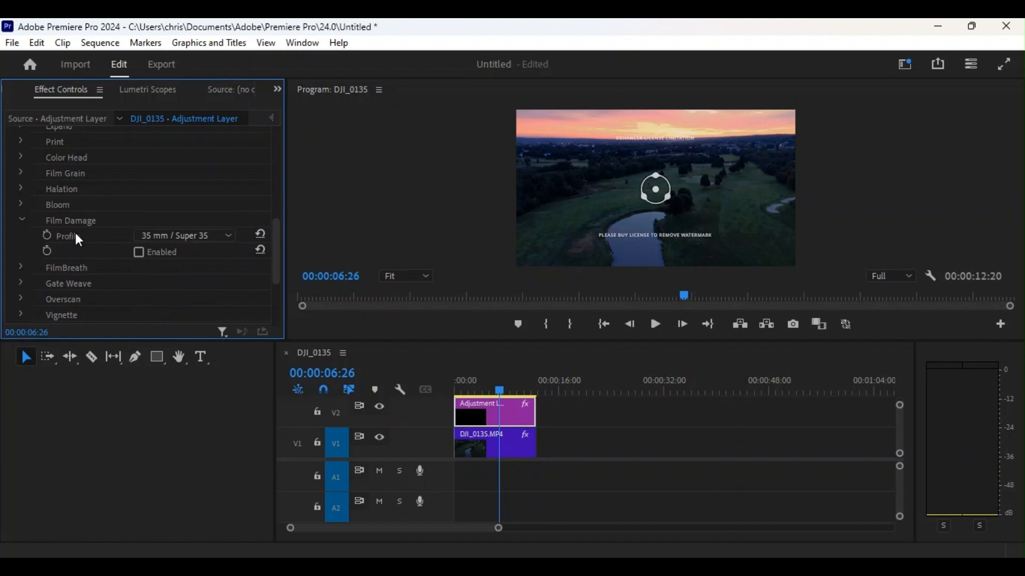
{"action": "left_click", "coordinate": [166, 248]}
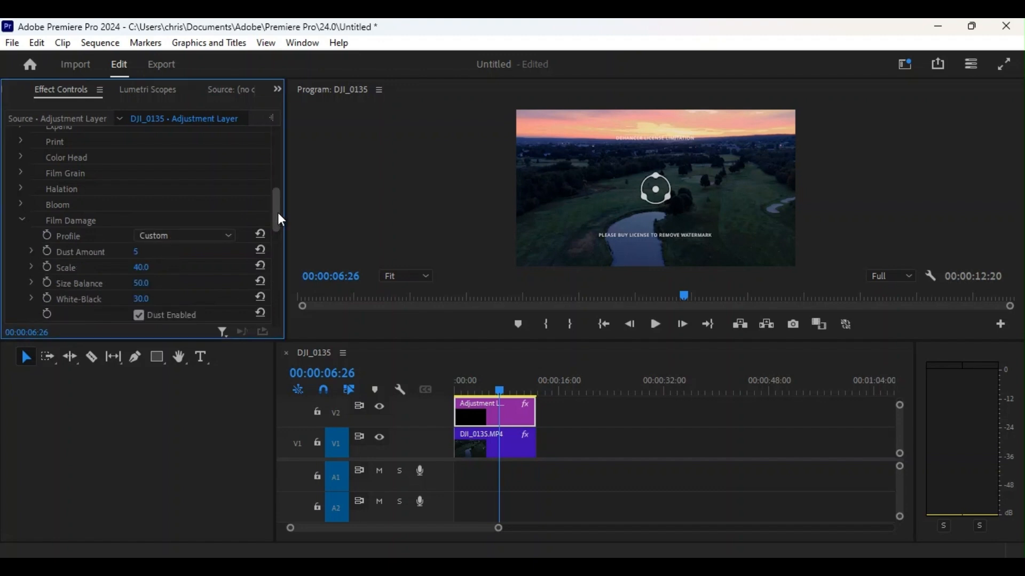
{"action": "scroll", "coordinate": [281, 220], "scroll_direction": "down", "scroll_amount": 2}
{"action": "scroll", "coordinate": [285, 239], "scroll_direction": "down", "scroll_amount": 2}
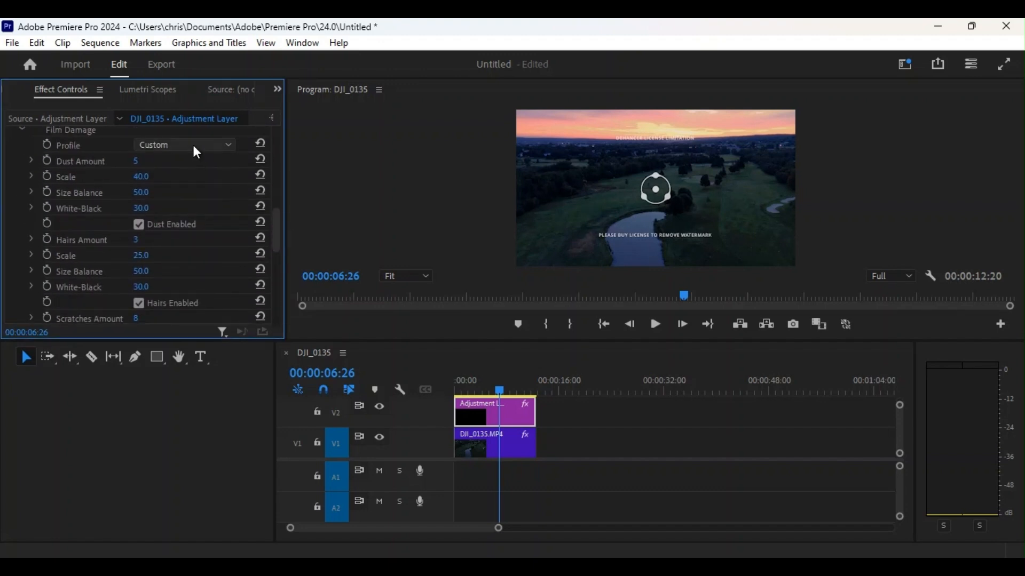
{"action": "left_click", "coordinate": [182, 211]}
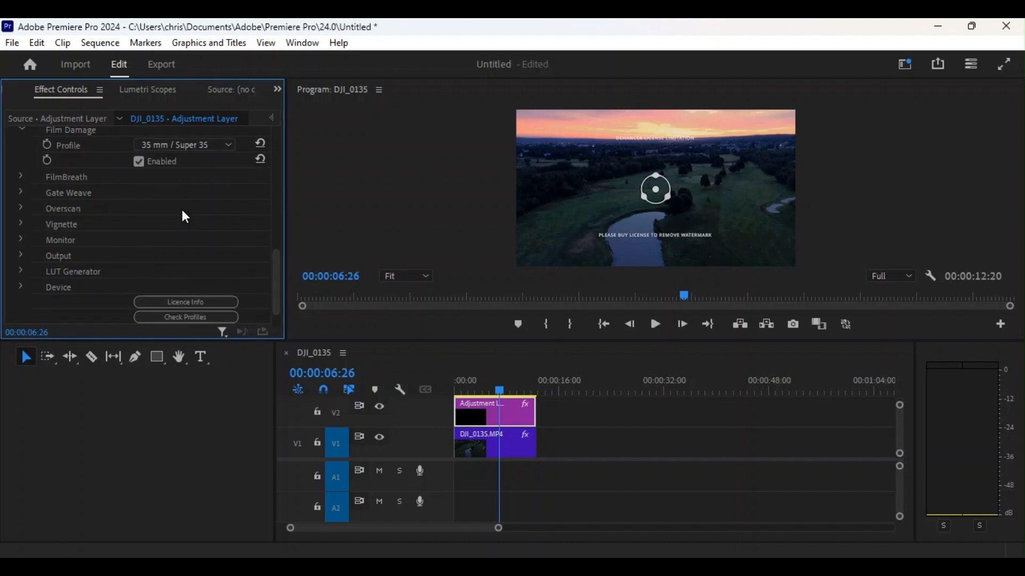
{"action": "left_click_drag", "start_coordinate": [279, 271], "coordinate": [279, 240]}
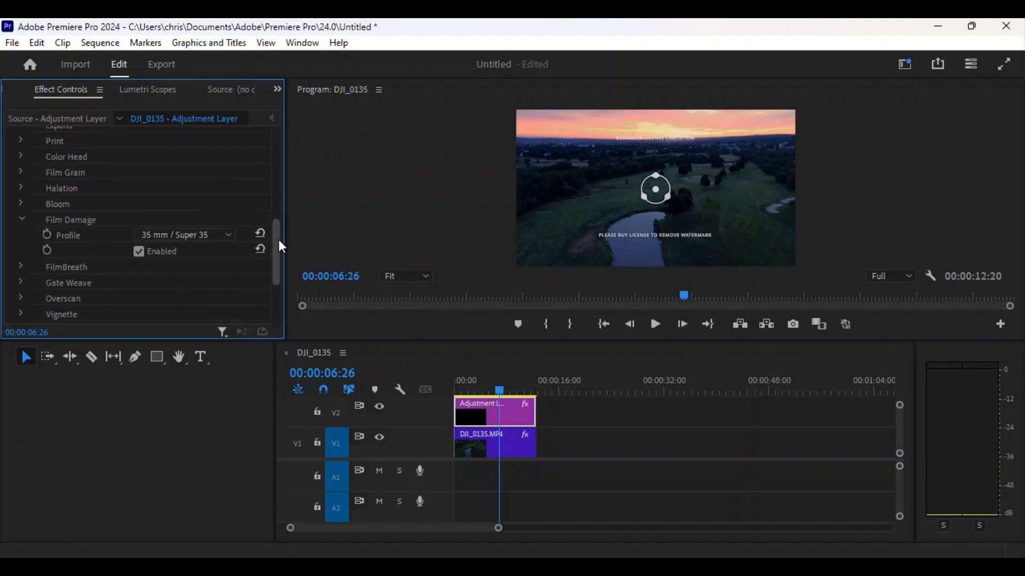
{"action": "left_click", "coordinate": [20, 218]}
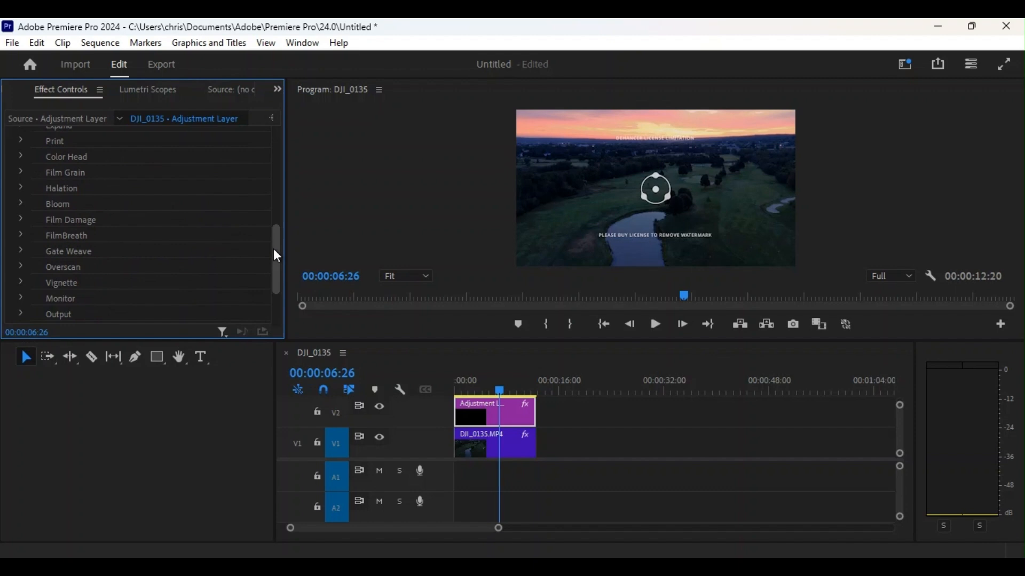
{"action": "left_click_drag", "start_coordinate": [273, 249], "coordinate": [271, 206]}
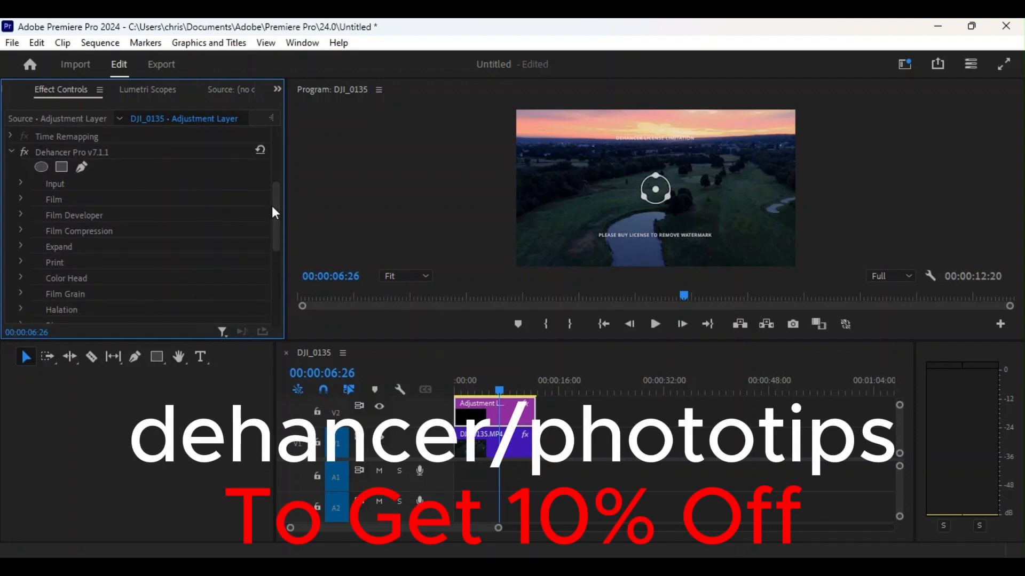